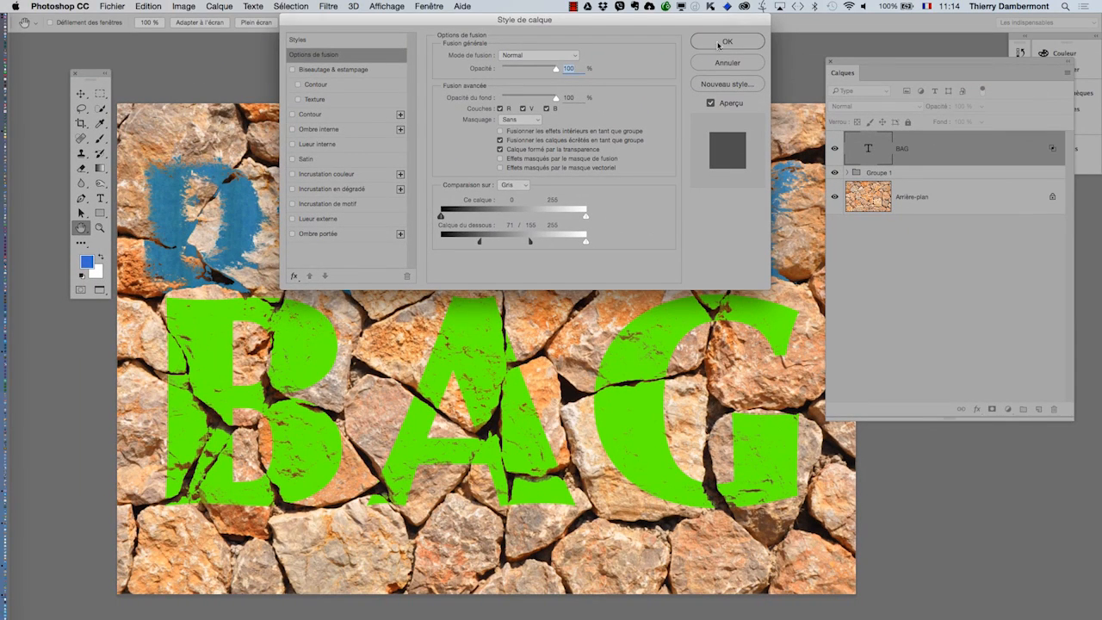
Apply the BAG layer's blending options and reposition the BAG text on the stones slightly lower beneath DOGGY.
left_click(727, 42)
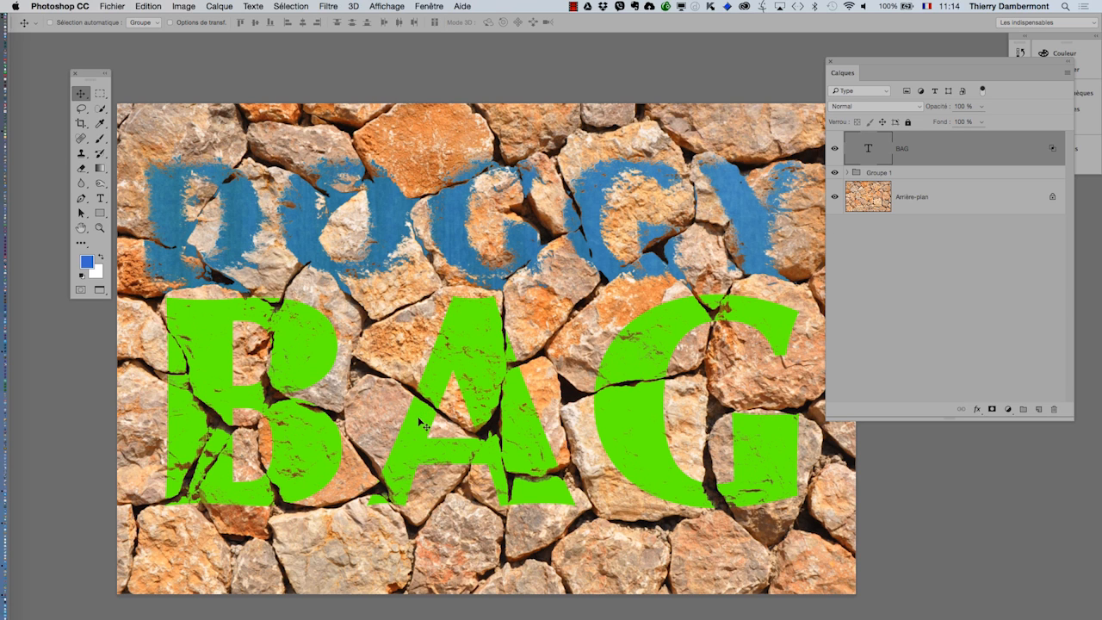
left_click_drag(424, 425, 440, 433)
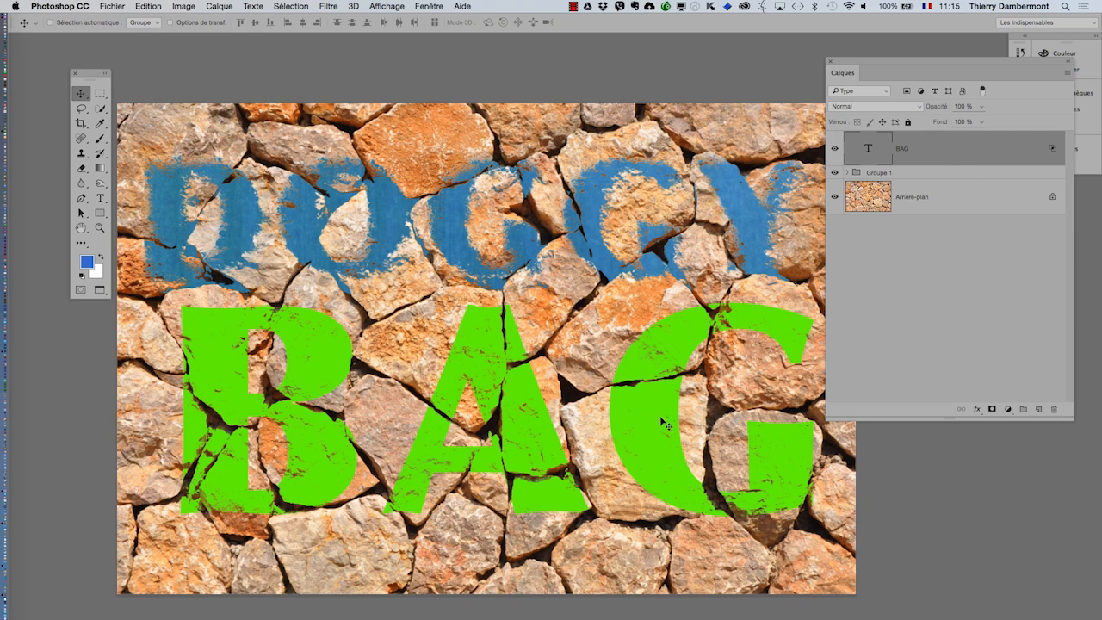
left_click_drag(651, 415, 600, 466)
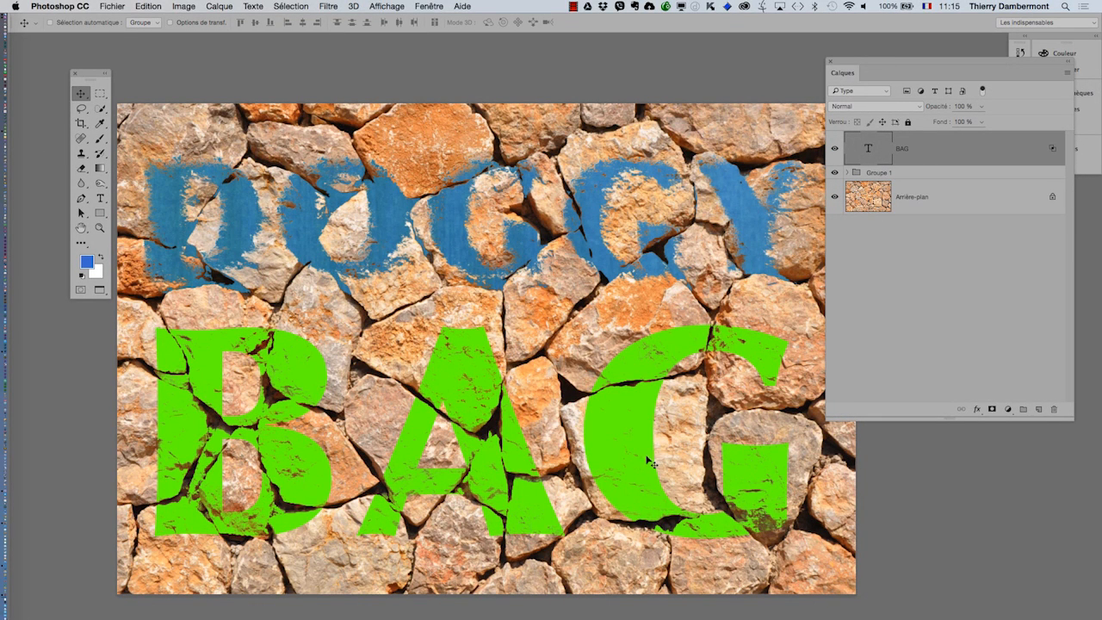
left_click_drag(640, 460, 641, 448)
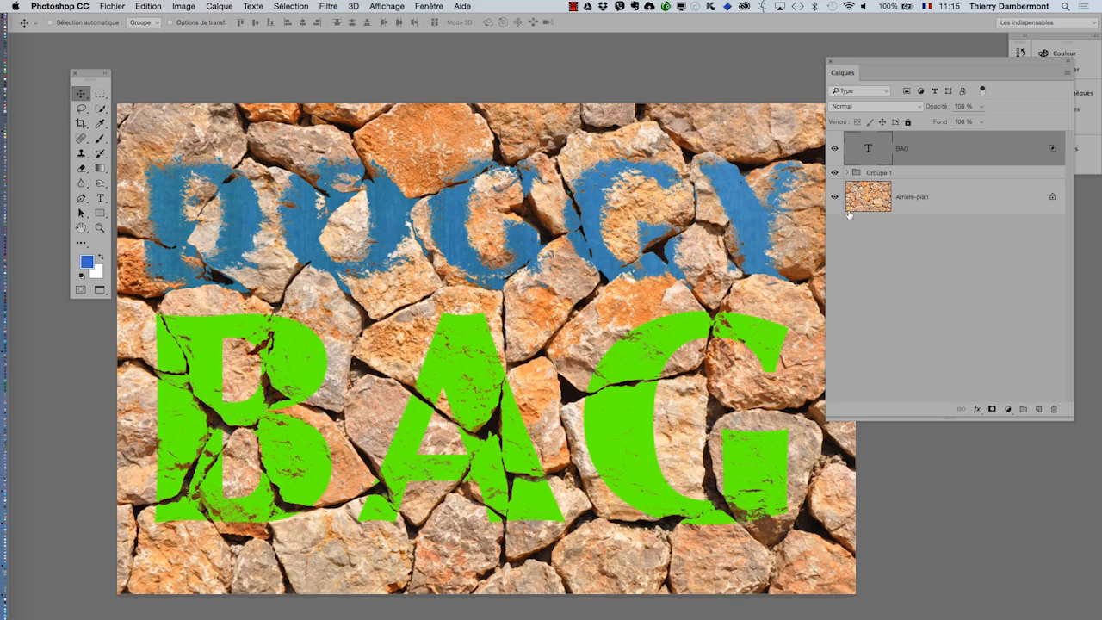
Examine the blue DOGGY lettering up close where it crosses the gaps between the stones.
scroll(447, 194, "up", 3)
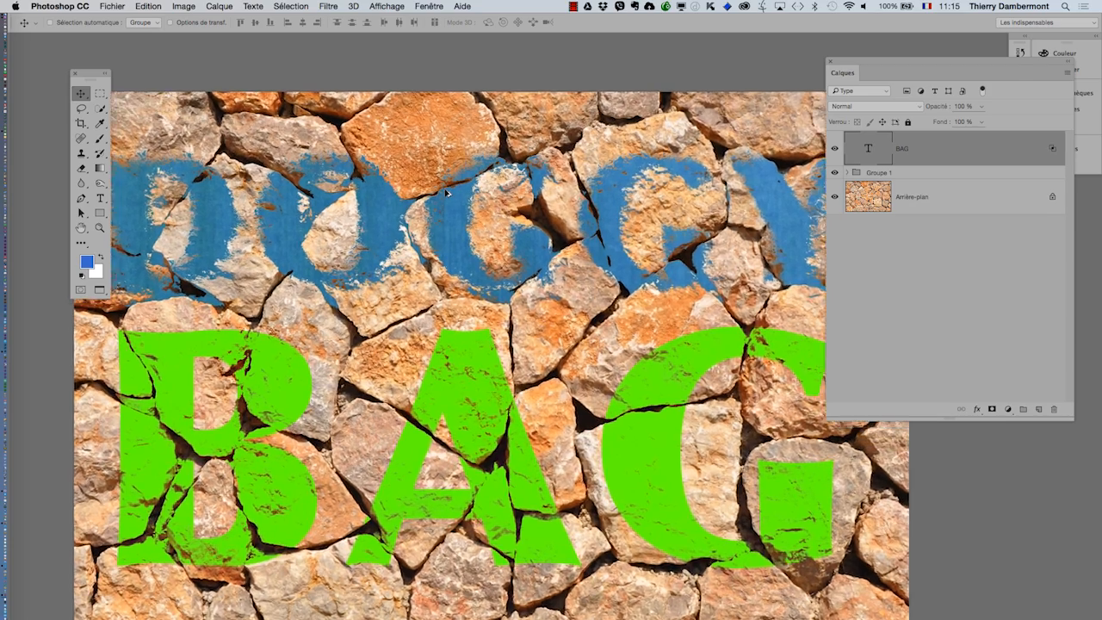
scroll(447, 194, "up", 3)
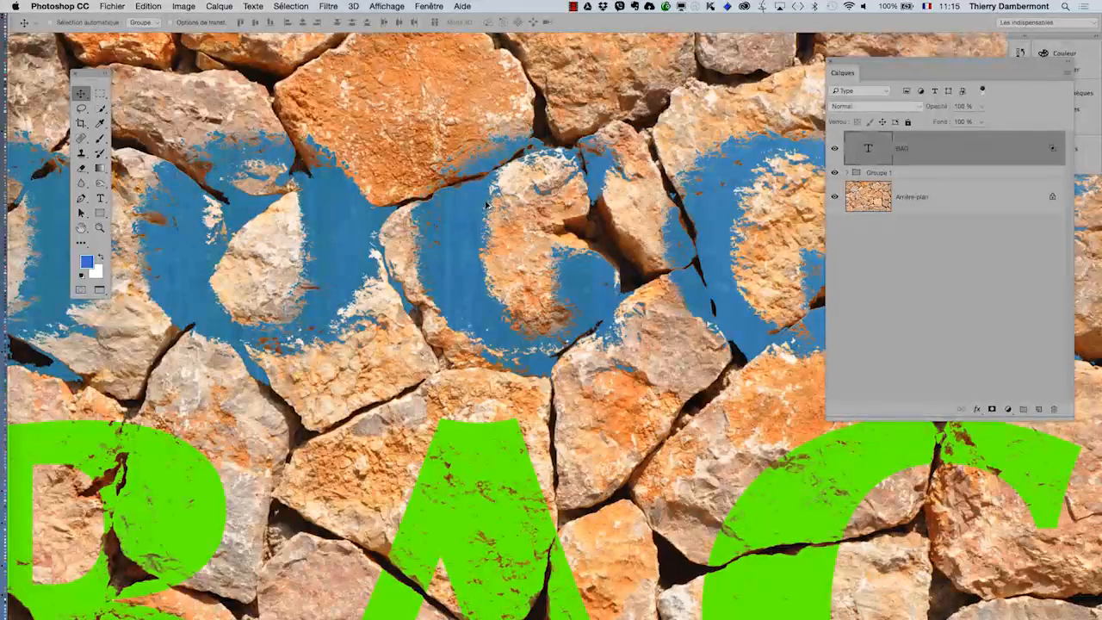
scroll(493, 229, "up", 1)
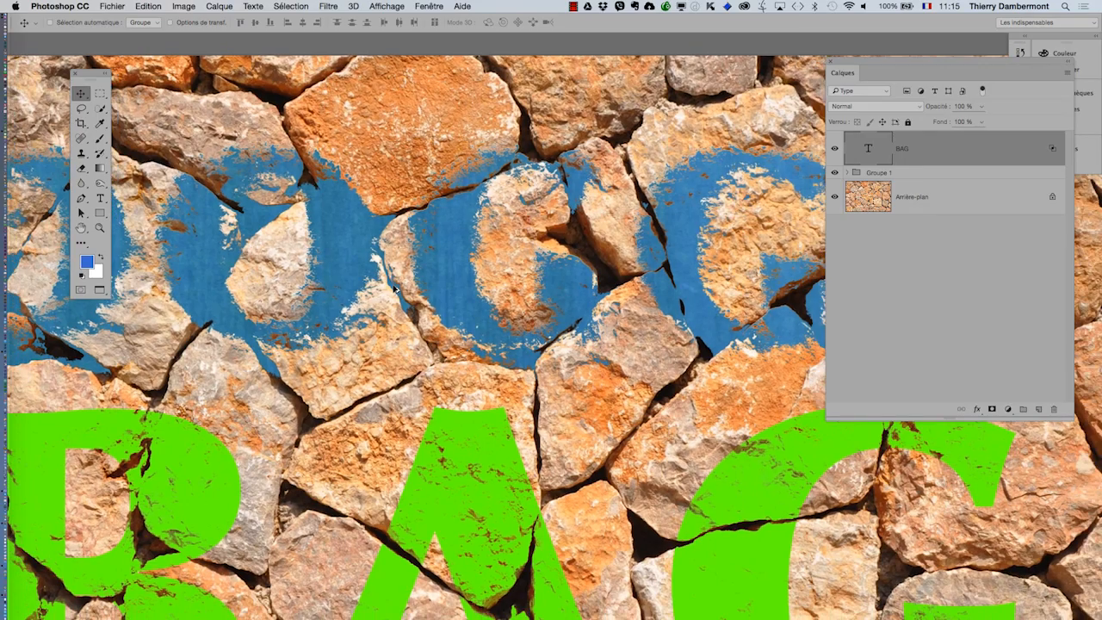
left_click_drag(303, 236, 558, 255)
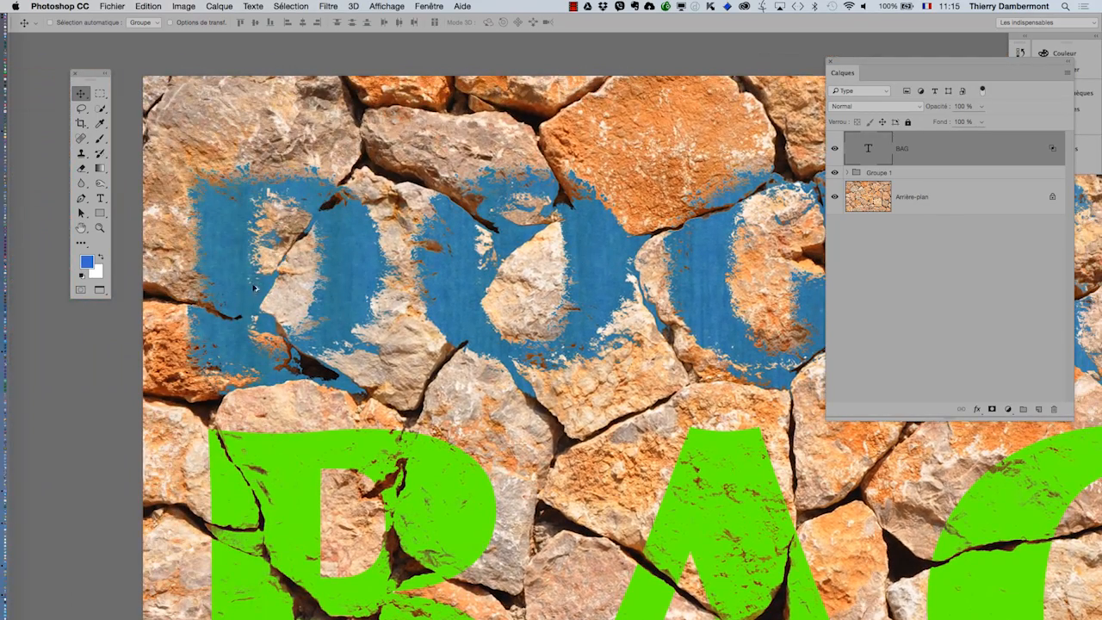
scroll(495, 233, "up", 5)
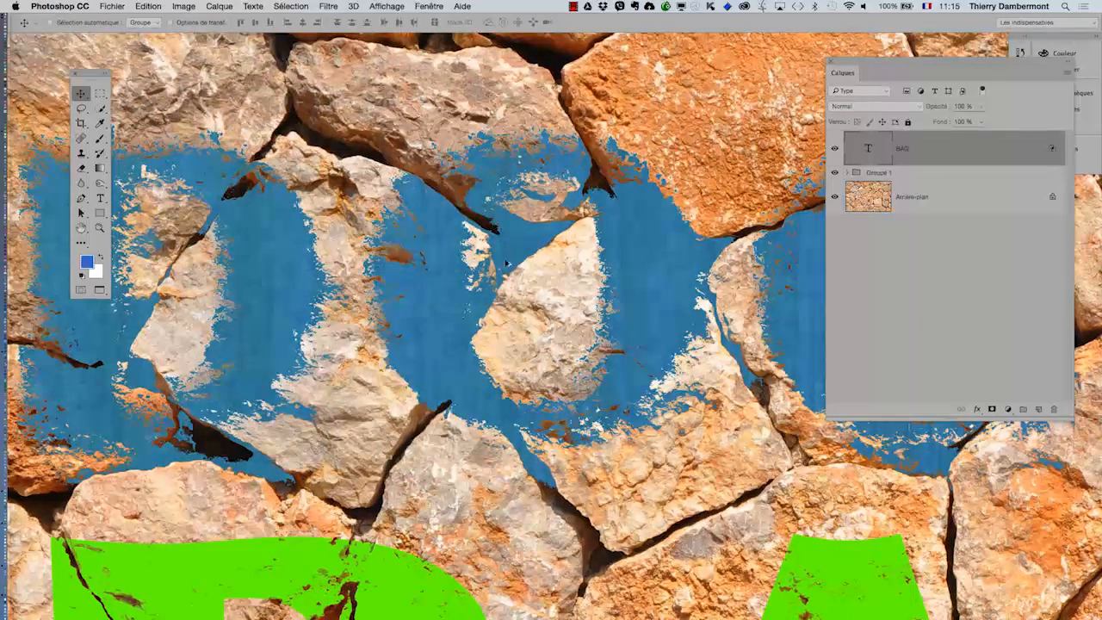
scroll(523, 283, "down", 2)
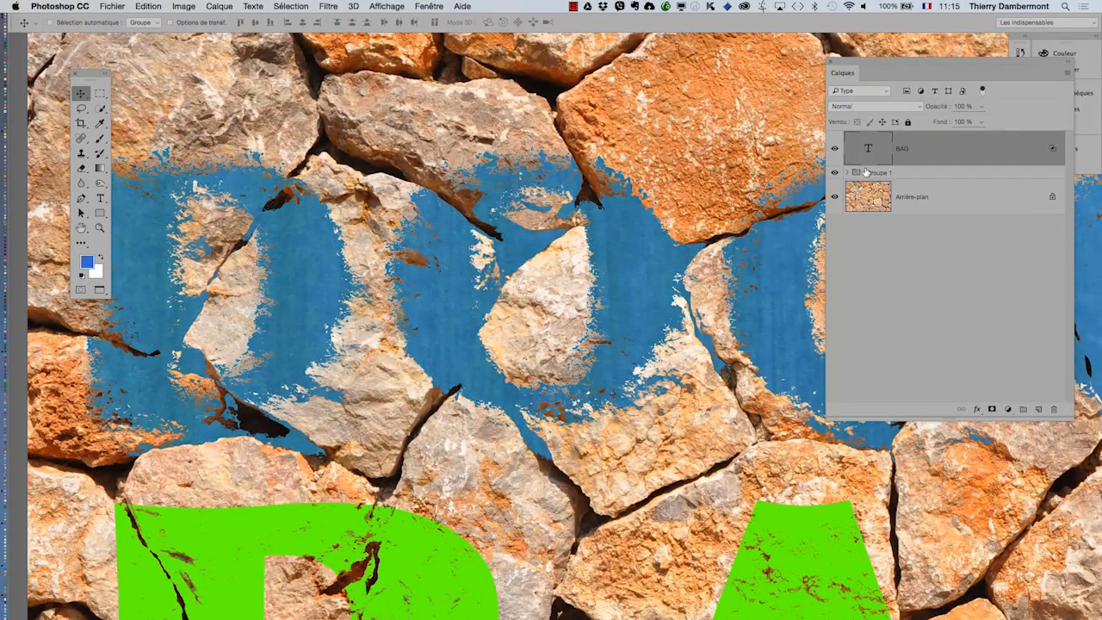
scroll(678, 262, "down", 2)
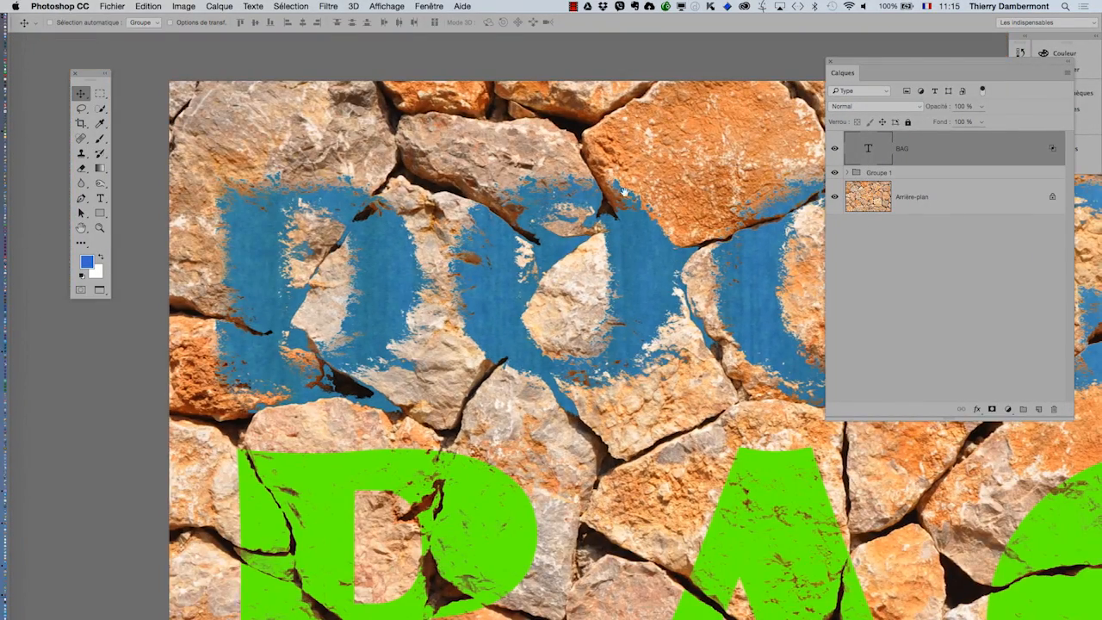
left_click_drag(713, 389, 668, 335)
Open the blending options of the DOGGY smart object inside Groupe 1, keeping the lettering in view.
left_click(878, 174)
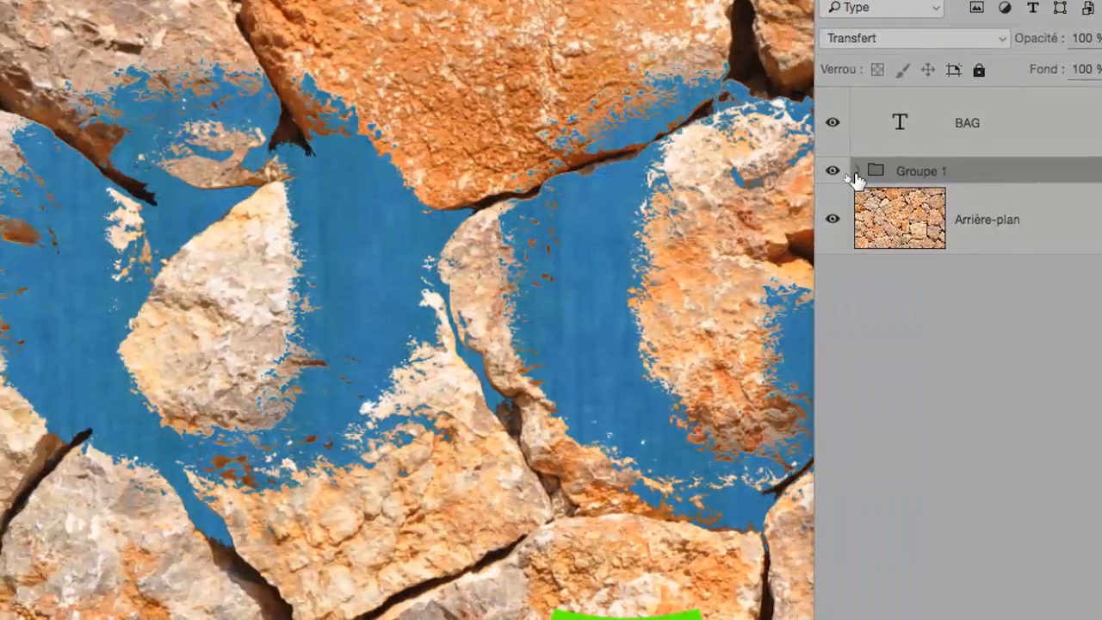
left_click(856, 173)
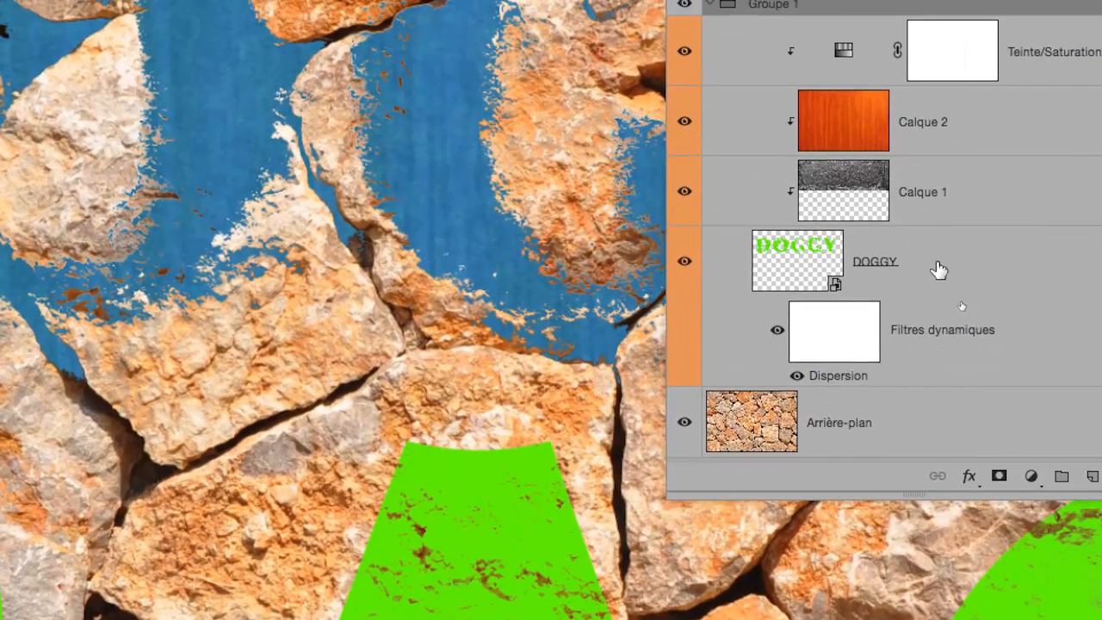
left_click(930, 269)
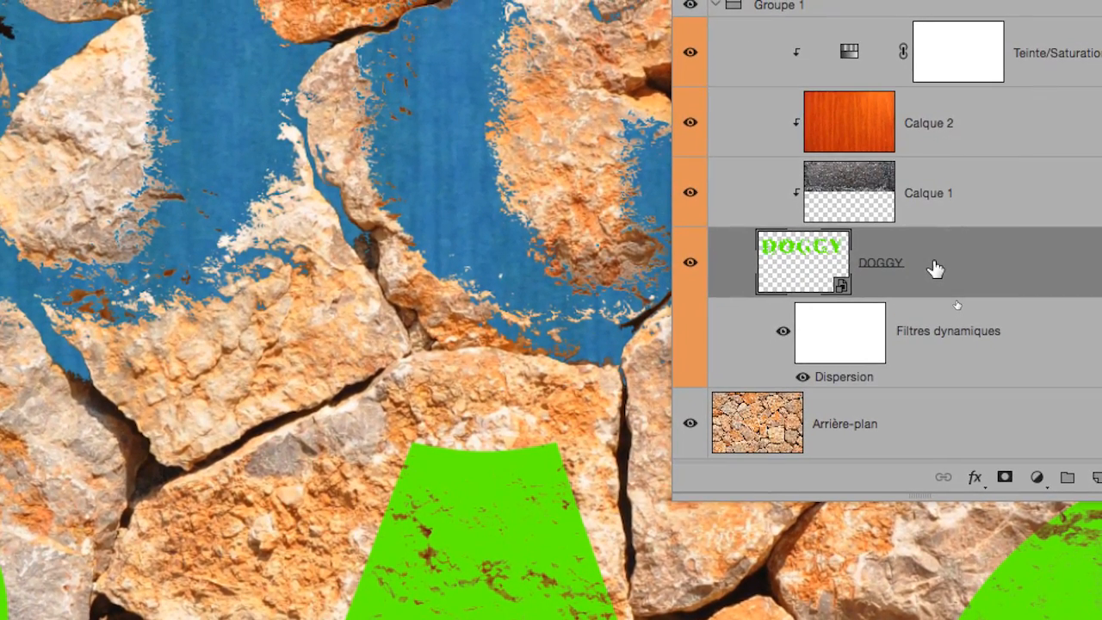
double_click(936, 269)
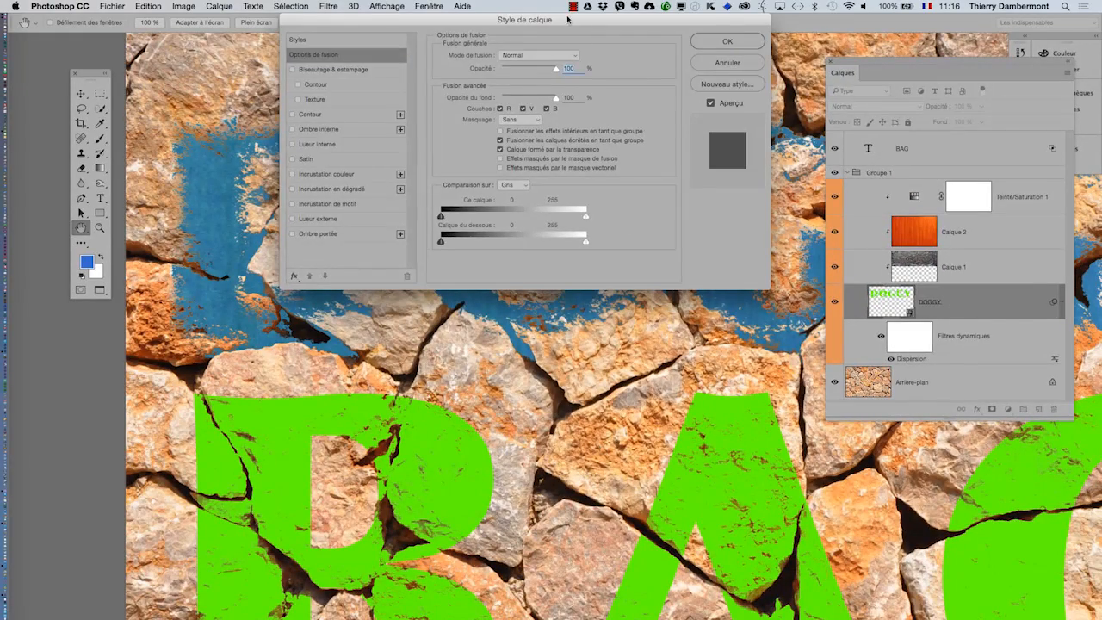
left_click_drag(567, 19, 806, 324)
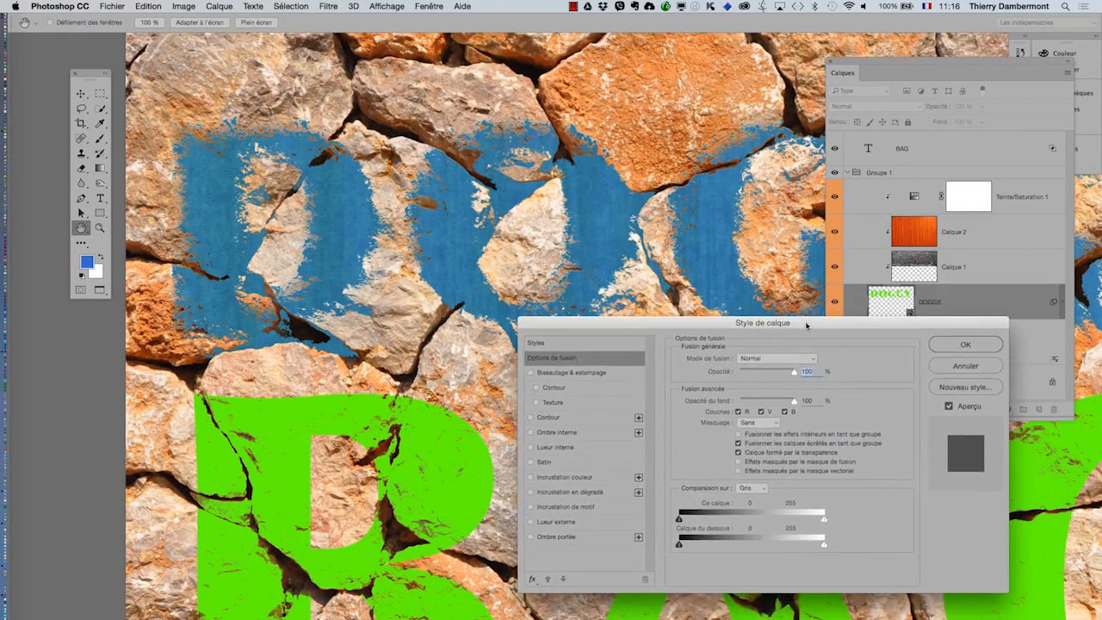
Split the underlying layer's black Blend If slider to 46 / 126 for the DOGGY layer and apply it.
key("alt")
left_click_drag(689, 544, 741, 545)
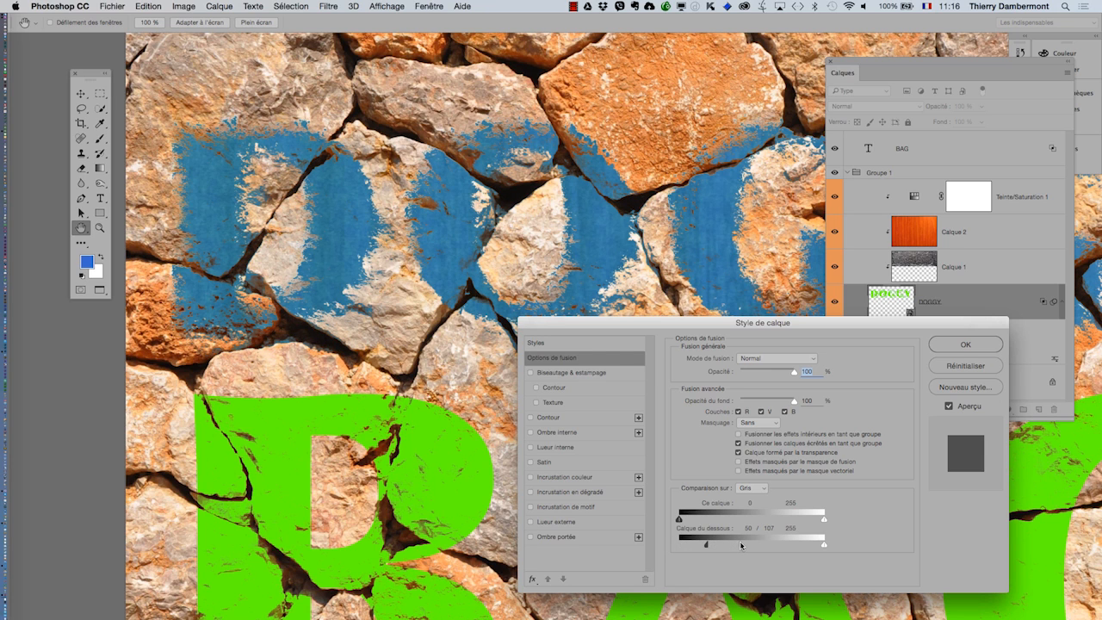
left_click_drag(706, 546, 737, 546)
left_click_drag(708, 548, 706, 550)
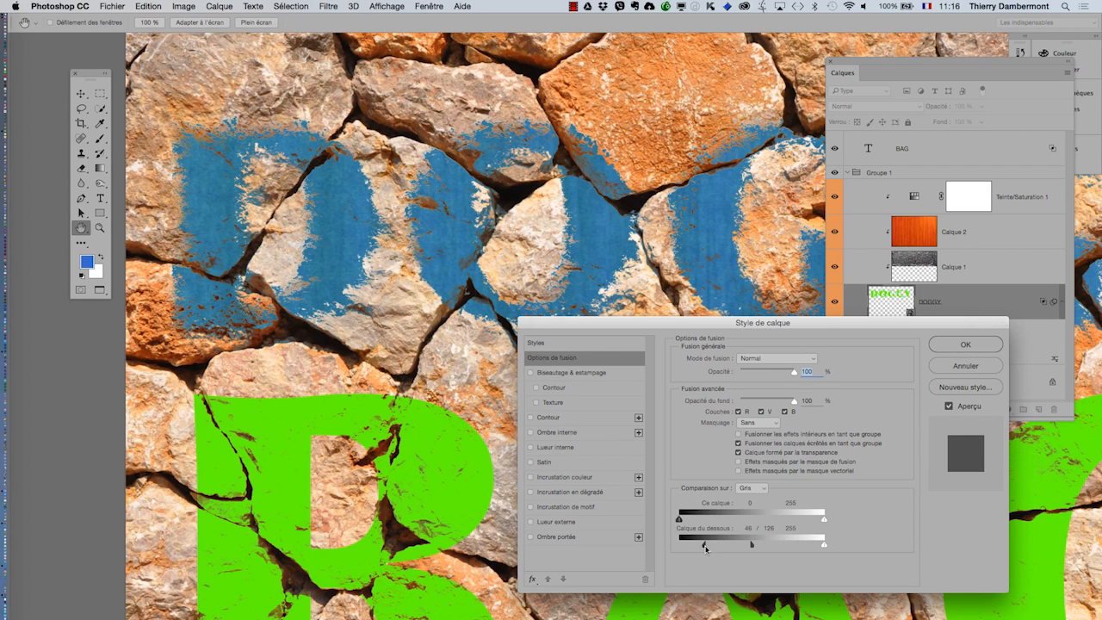
left_click(950, 348)
Set the DOGGY layer's Dispersion smart filter to a horizontal scale of 150 and a vertical scale of 150.
left_click(672, 311, "alt")
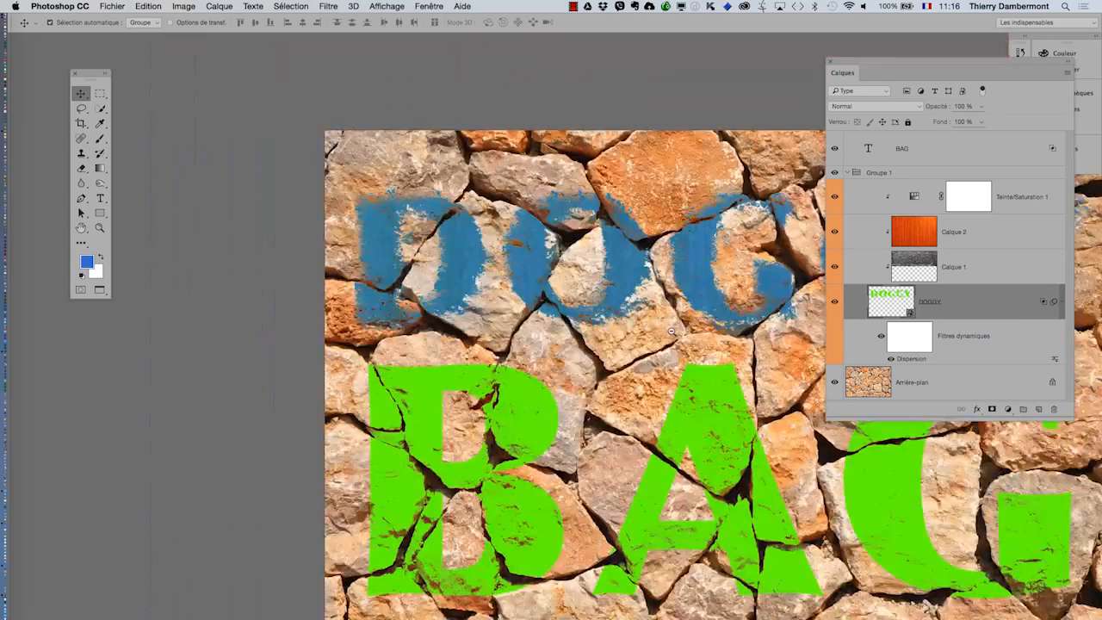
left_click(706, 337, "alt")
left_click_drag(734, 307, 486, 291)
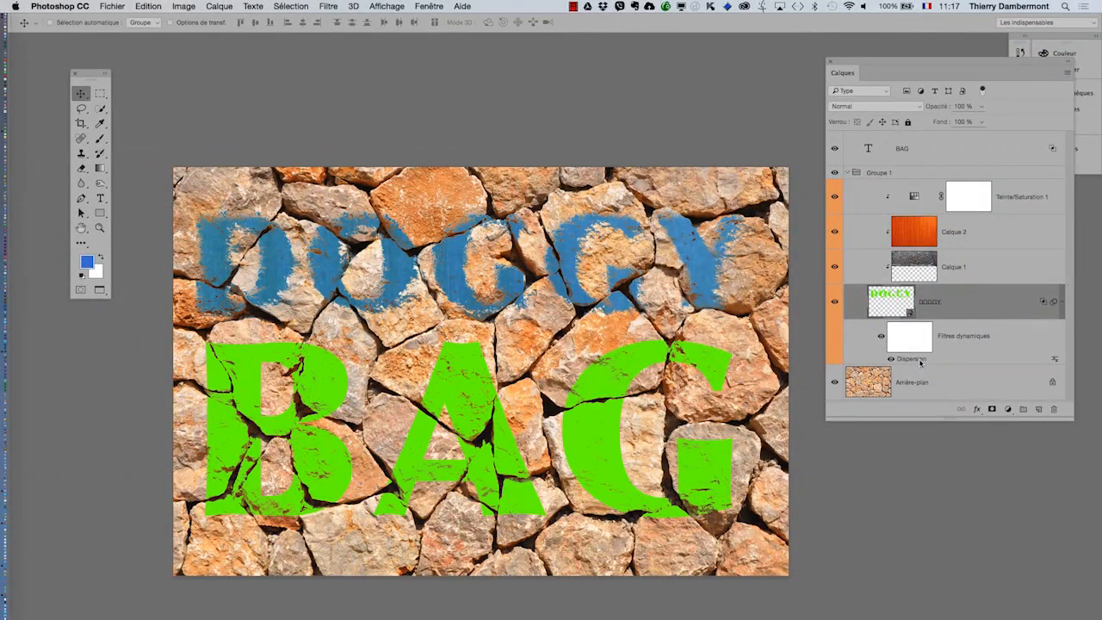
double_click(913, 359)
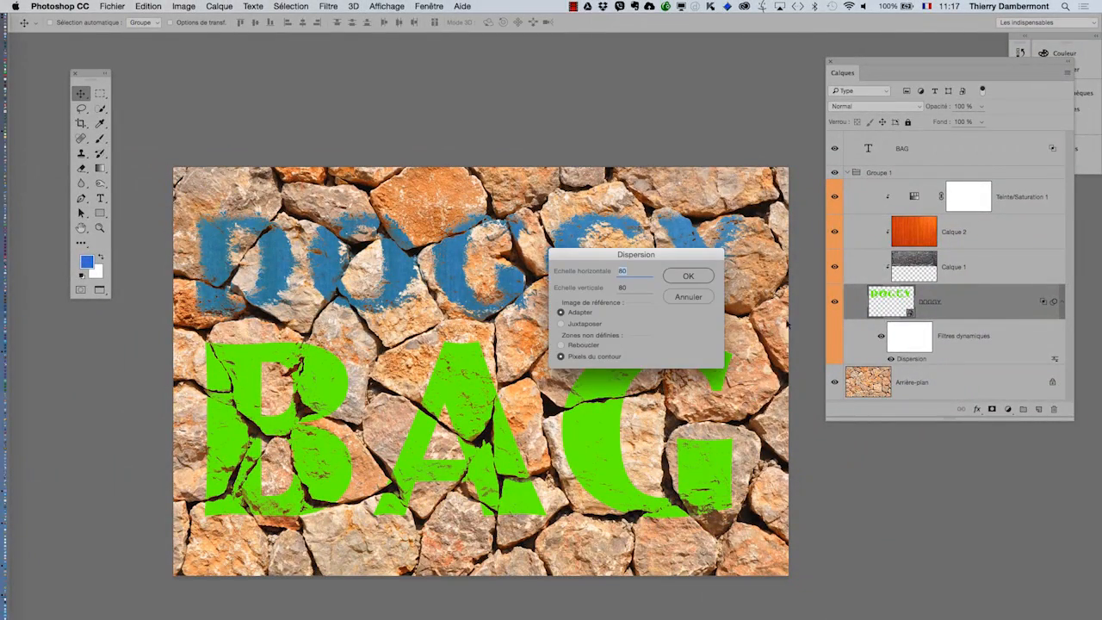
left_click_drag(646, 258, 728, 373)
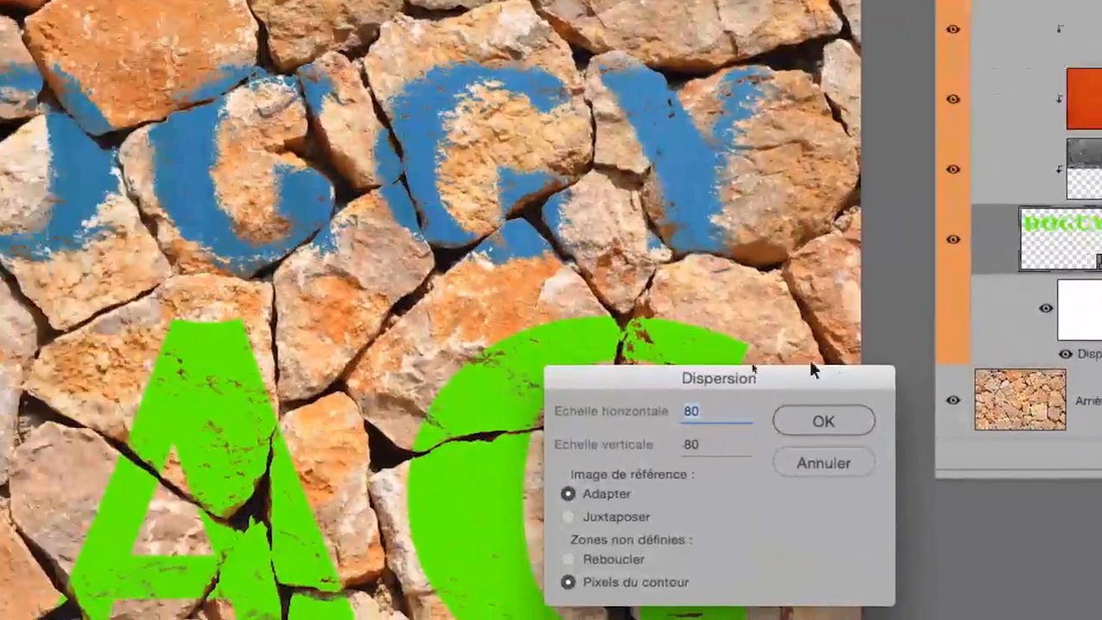
type("150")
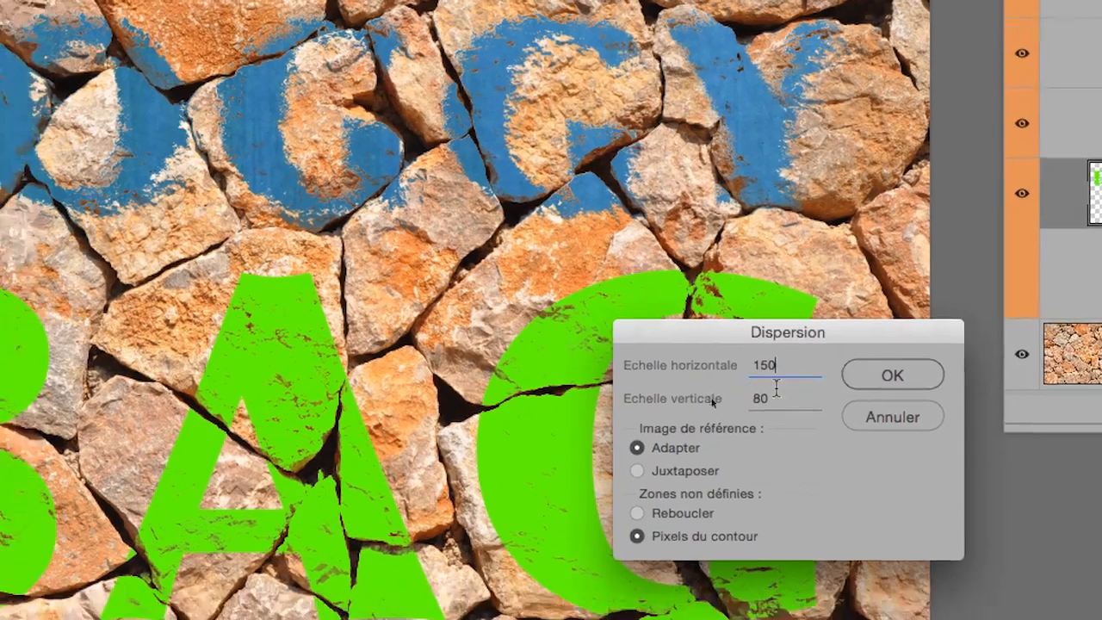
key("Tab")
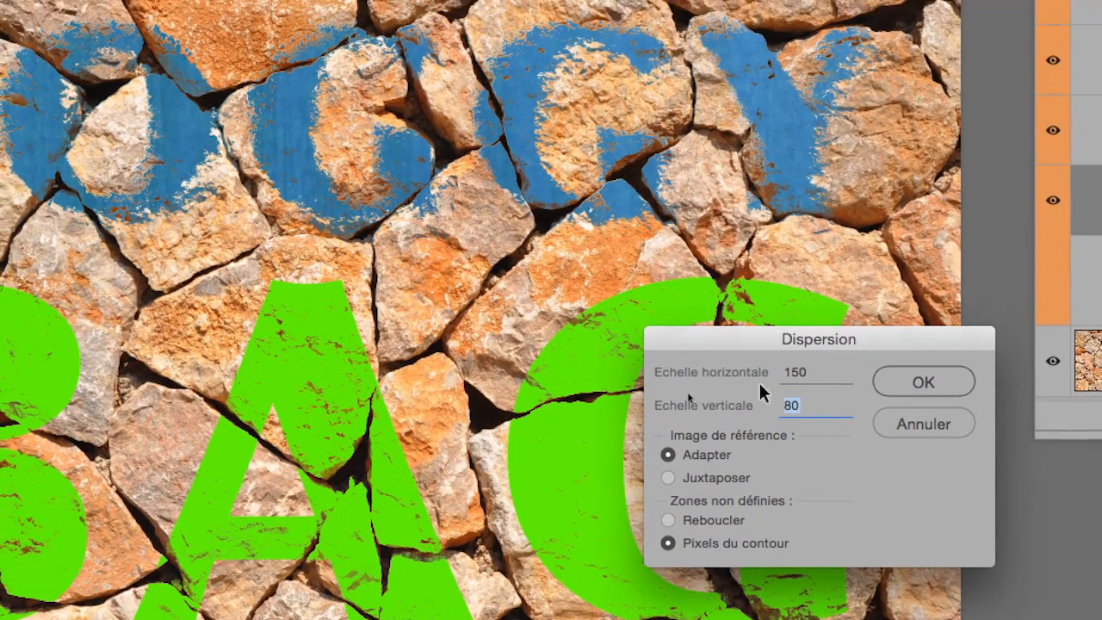
type("150")
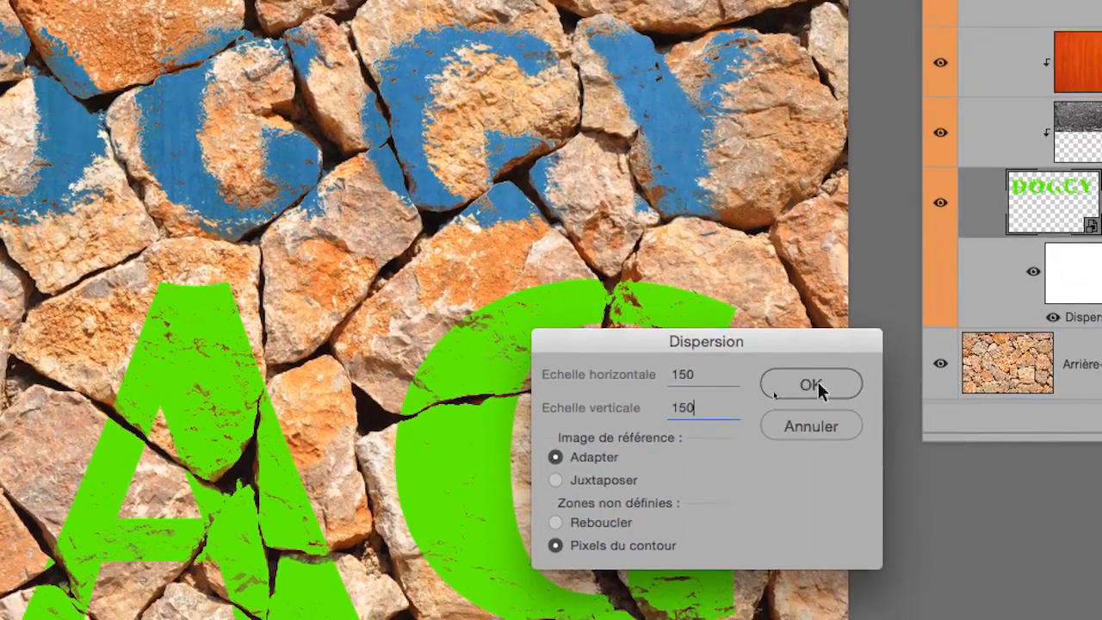
left_click(924, 382)
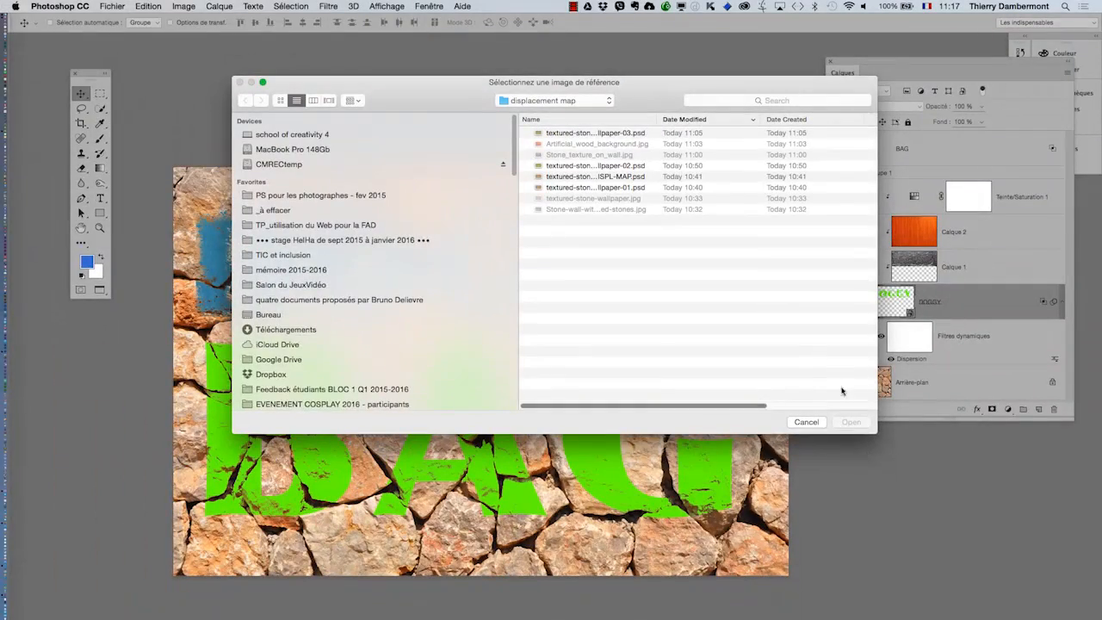
Load textured-stone-wallpaper-DISPL-MAP.psd as the reference image for the Dispersion filter.
double_click(655, 123)
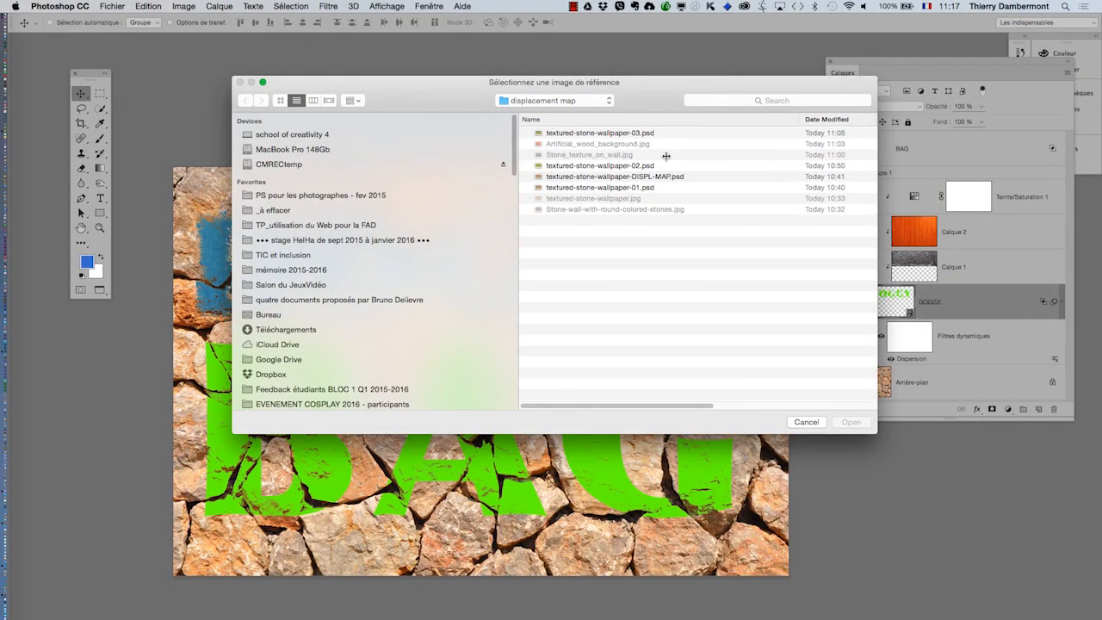
left_click(629, 176)
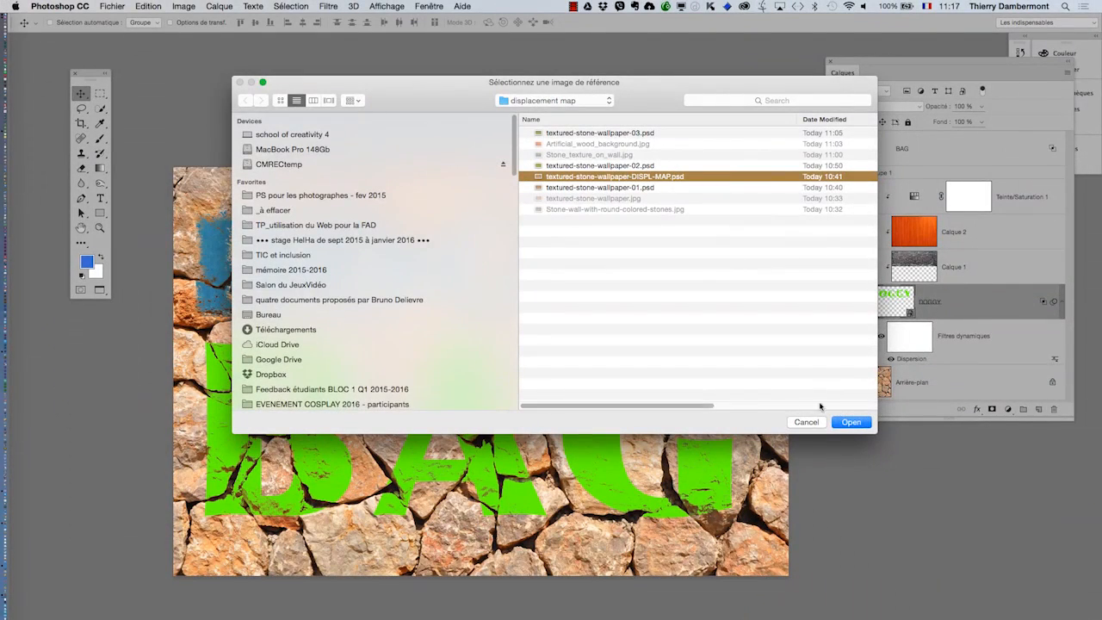
left_click(851, 422)
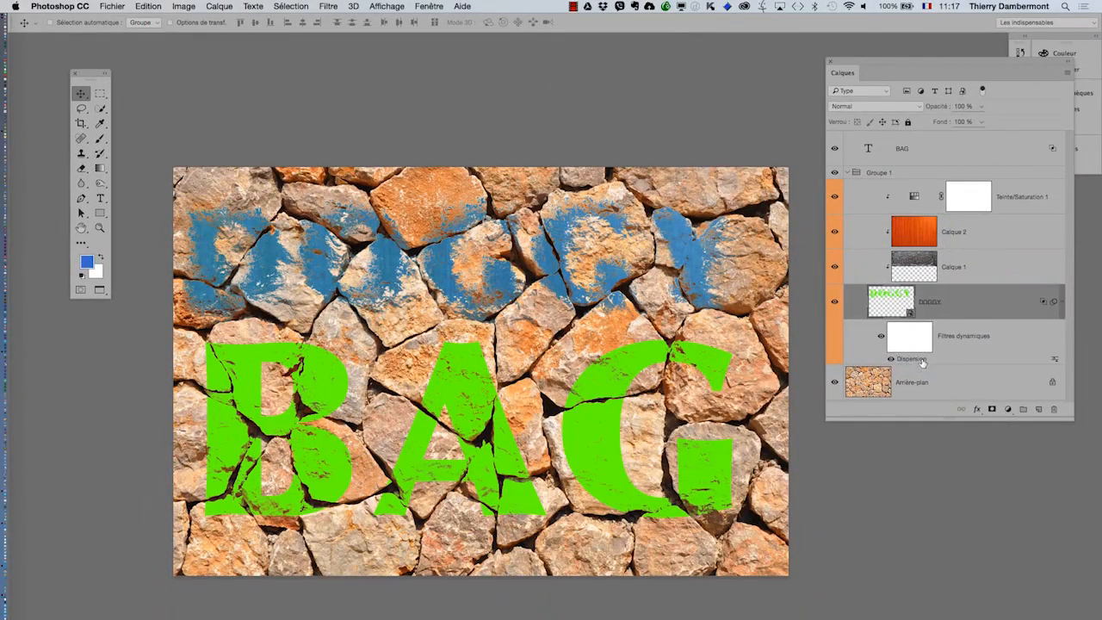
Set the DOGGY Dispersion filter's horizontal and vertical scales to 20, using textured-stone-wallpaper-DISPL-MAP.psd as the reference image.
double_click(918, 360)
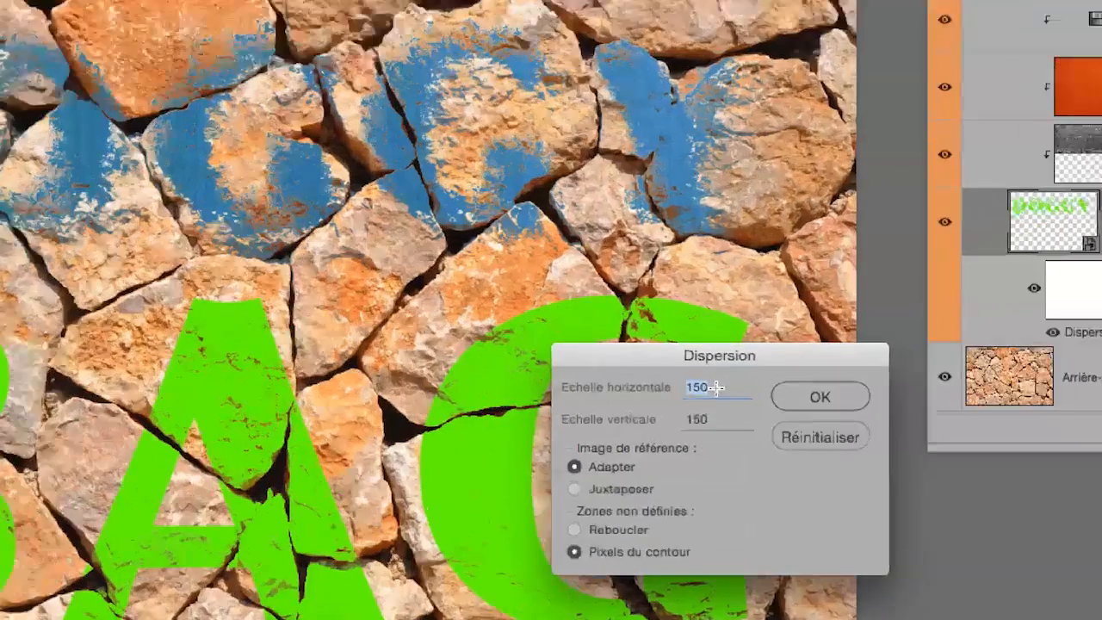
type("20")
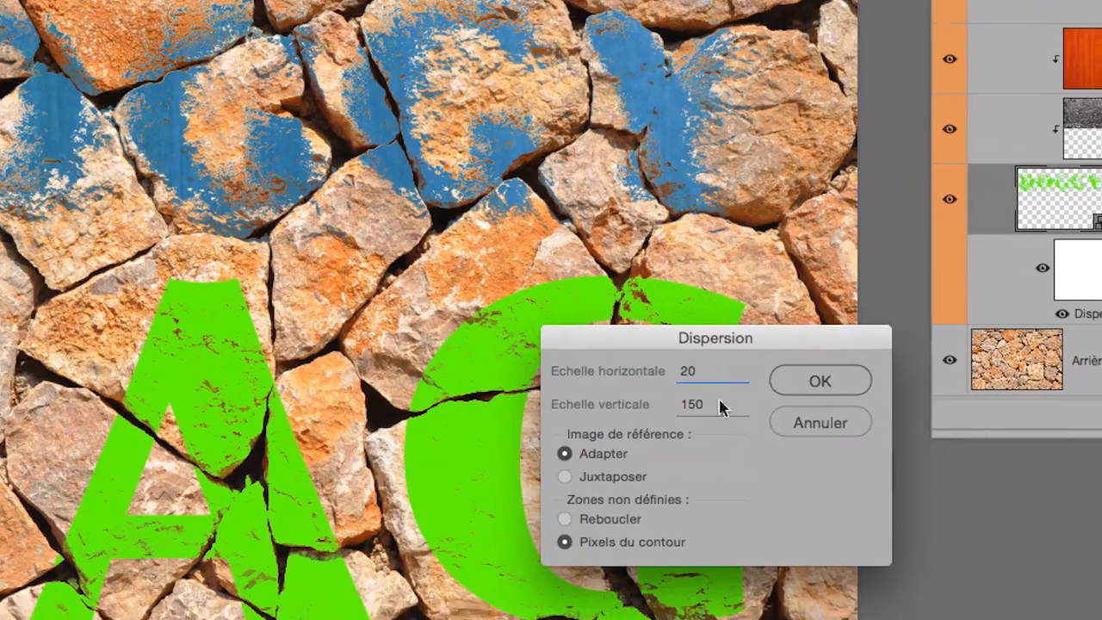
double_click(719, 420)
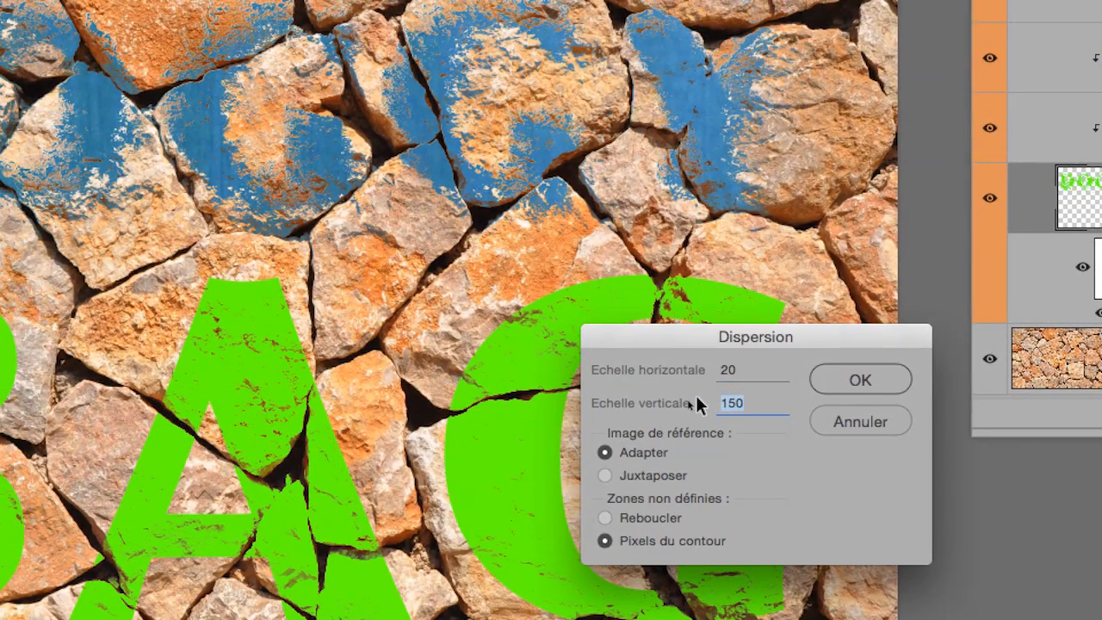
type("20")
left_click(802, 391)
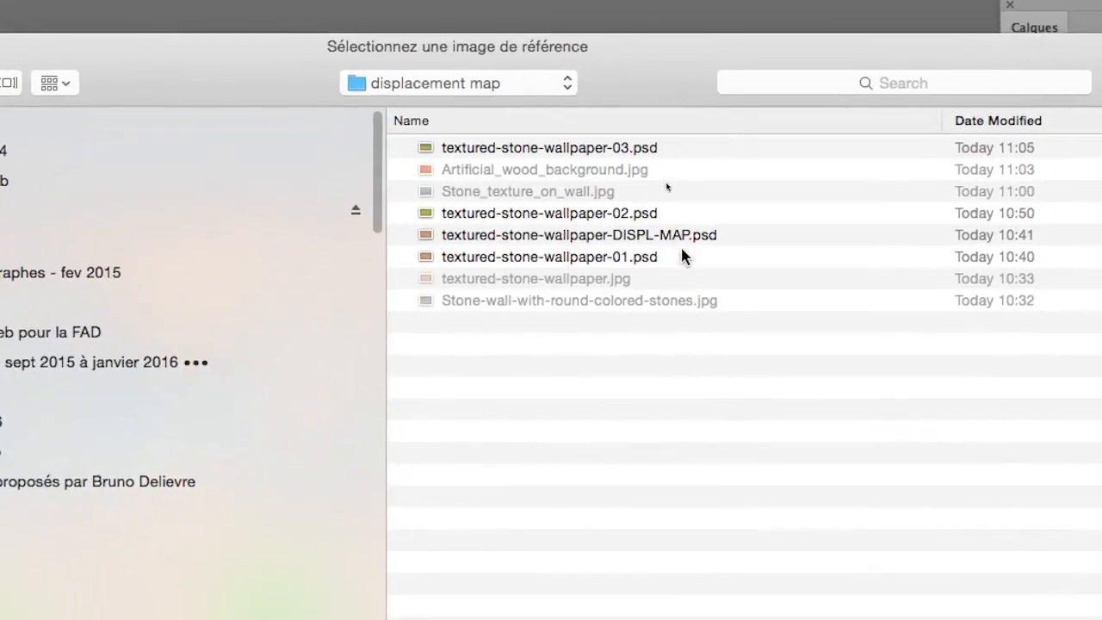
left_click(681, 236)
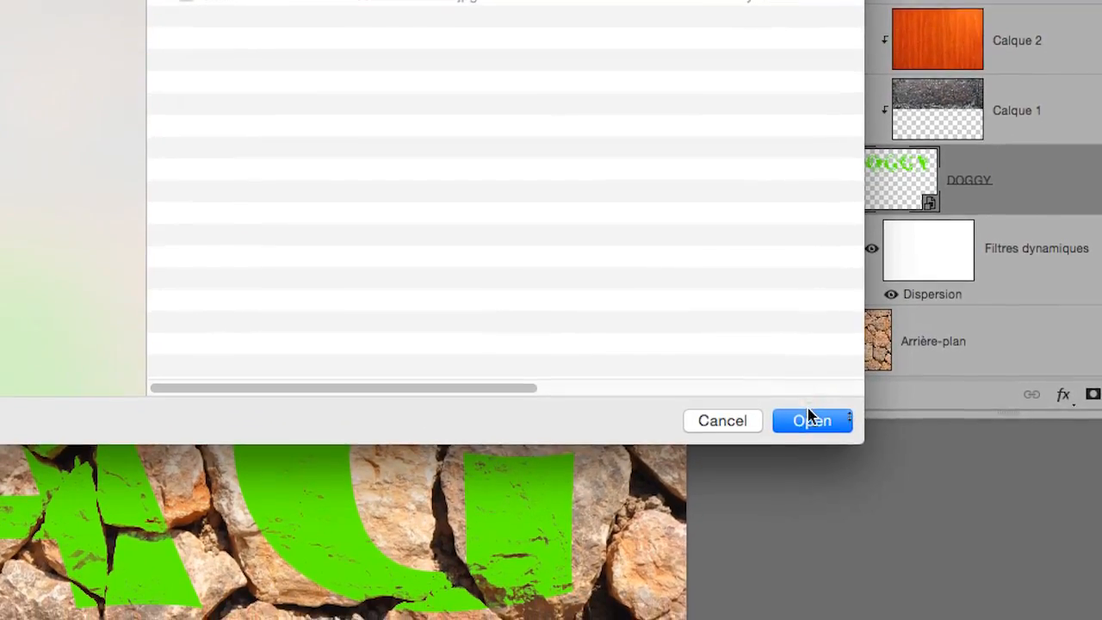
left_click(852, 490)
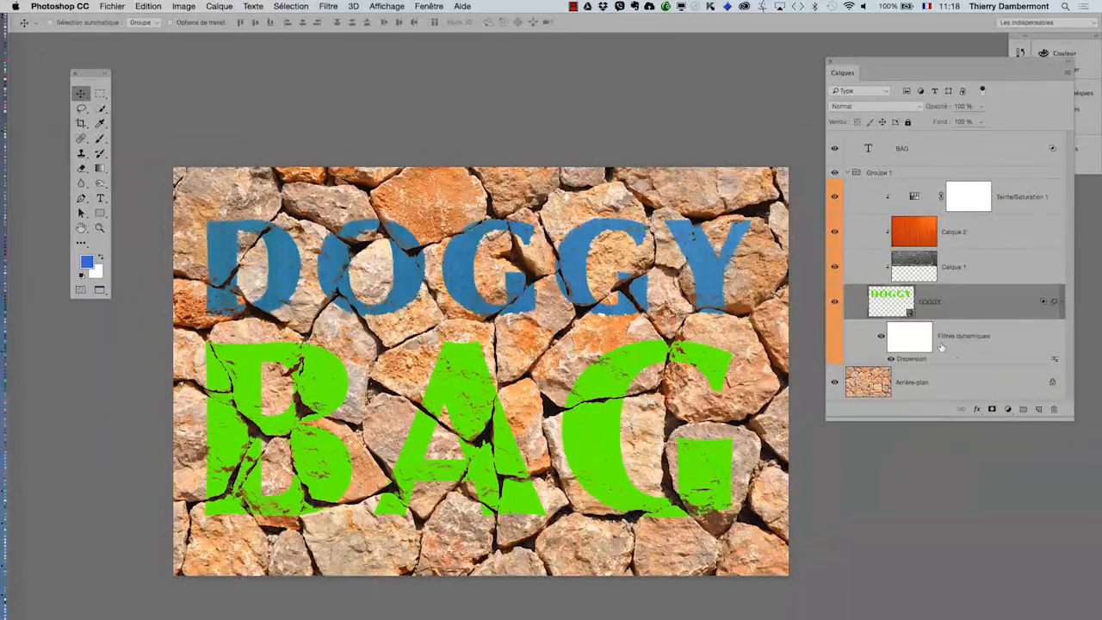
Set the DOGGY Dispersion smart filter's horizontal and vertical scales to 60, using textured-stone-wallpaper-DISPL-MAP.psd as the reference image.
double_click(920, 358)
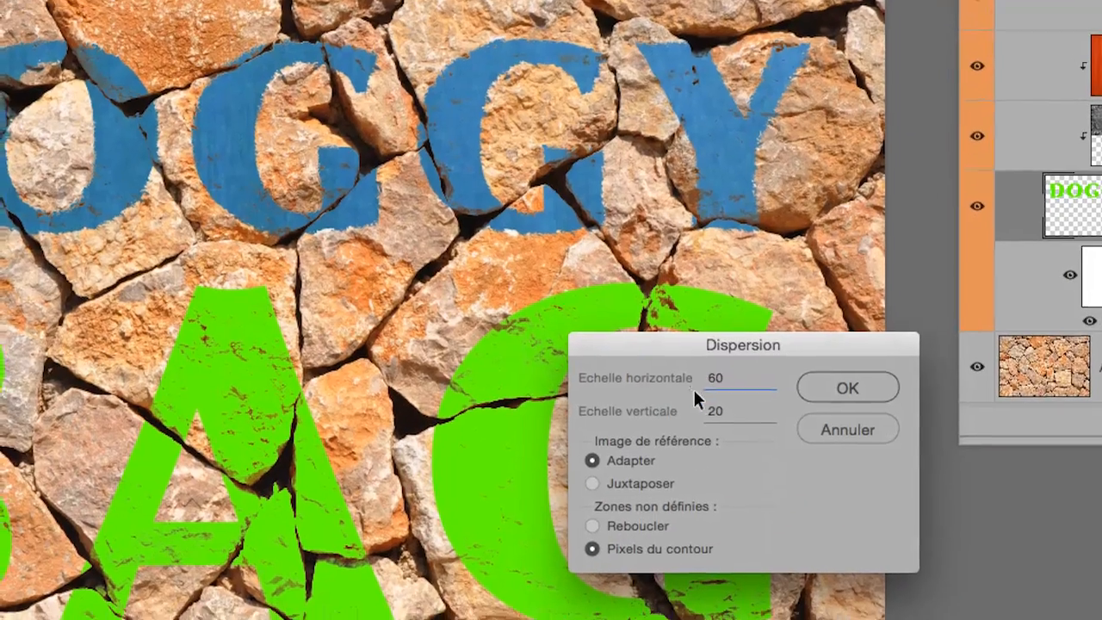
key("Tab")
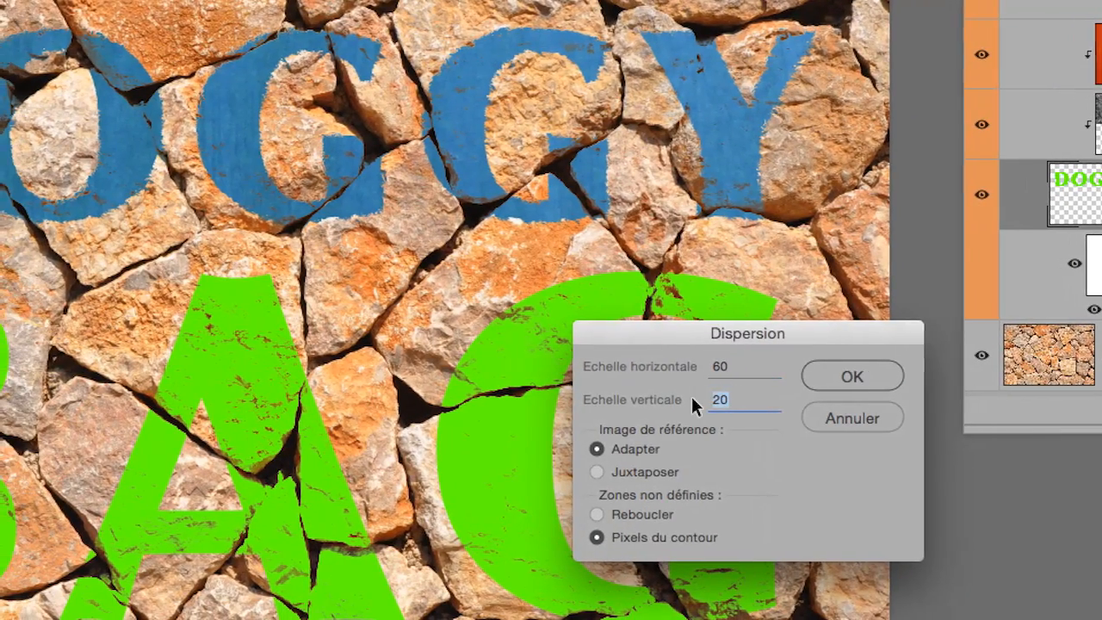
type("60")
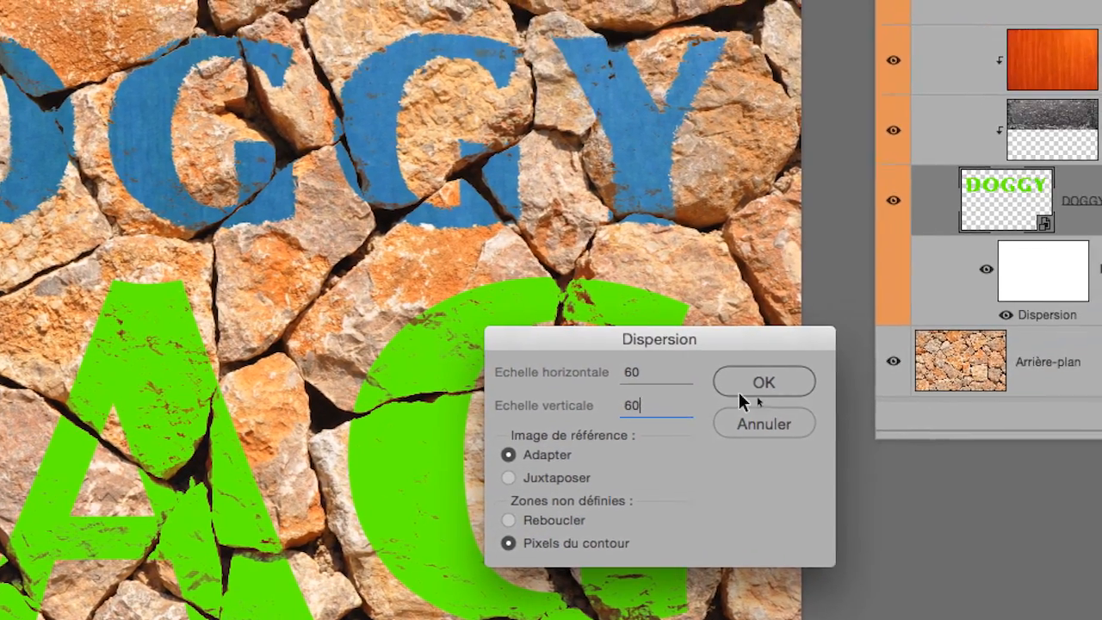
left_click(740, 393)
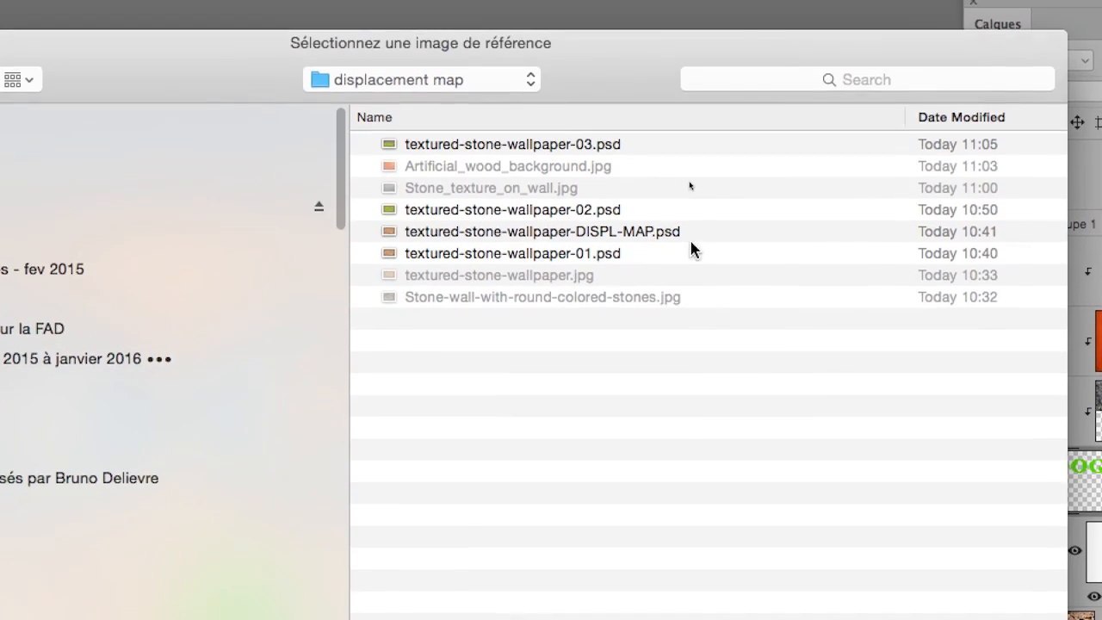
left_click(691, 240)
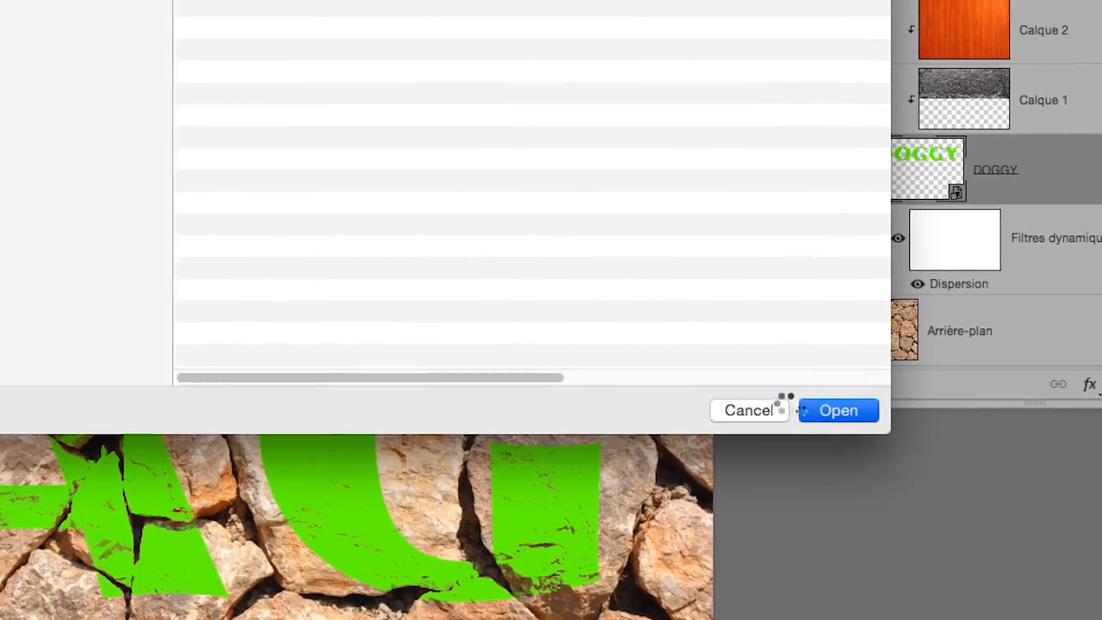
left_click(801, 410)
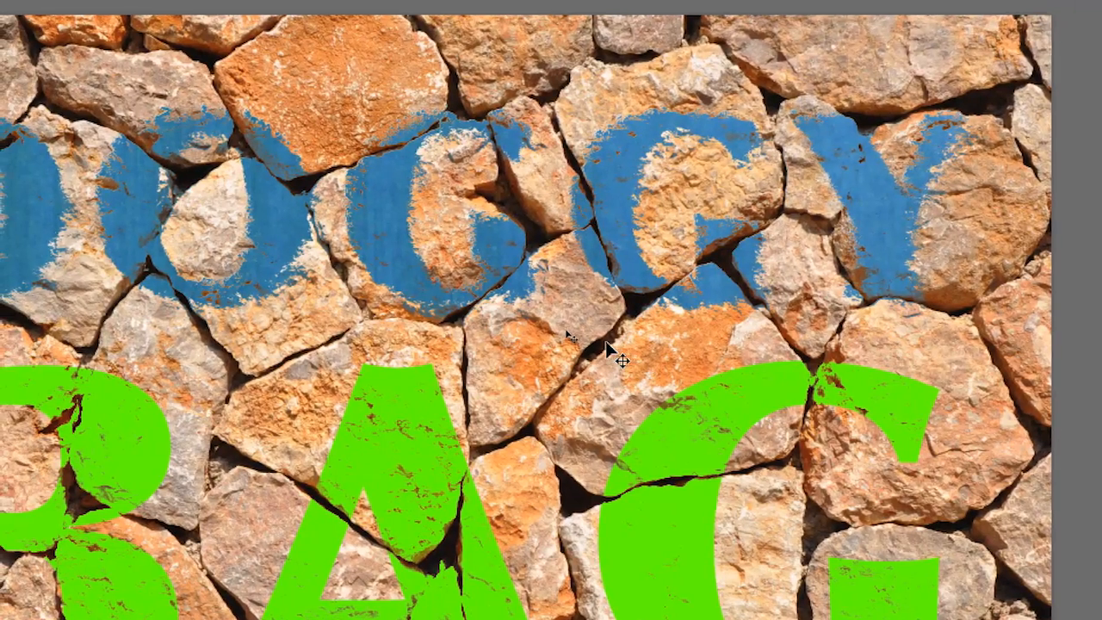